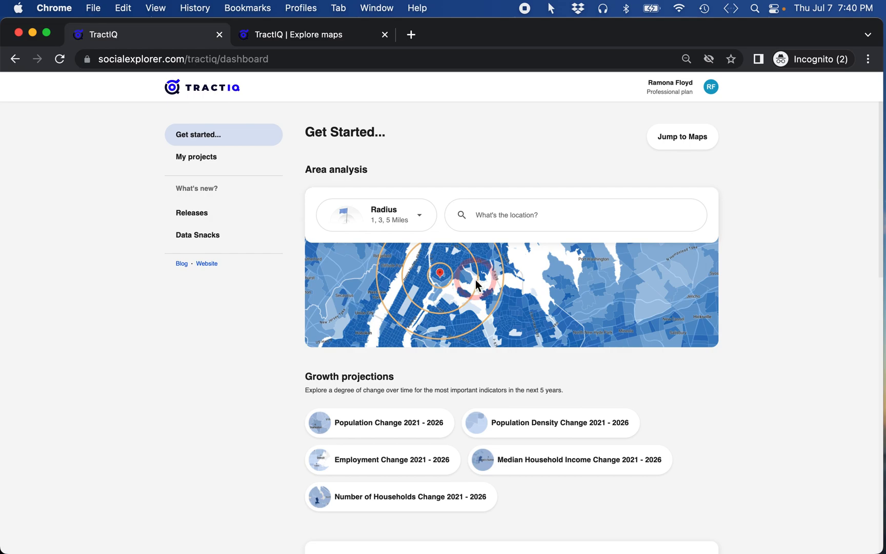
pyautogui.click(509, 223)
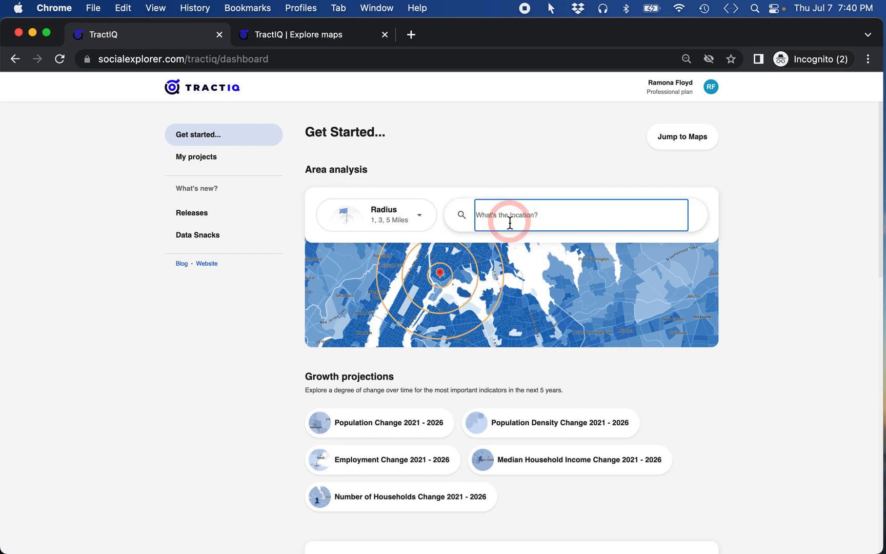
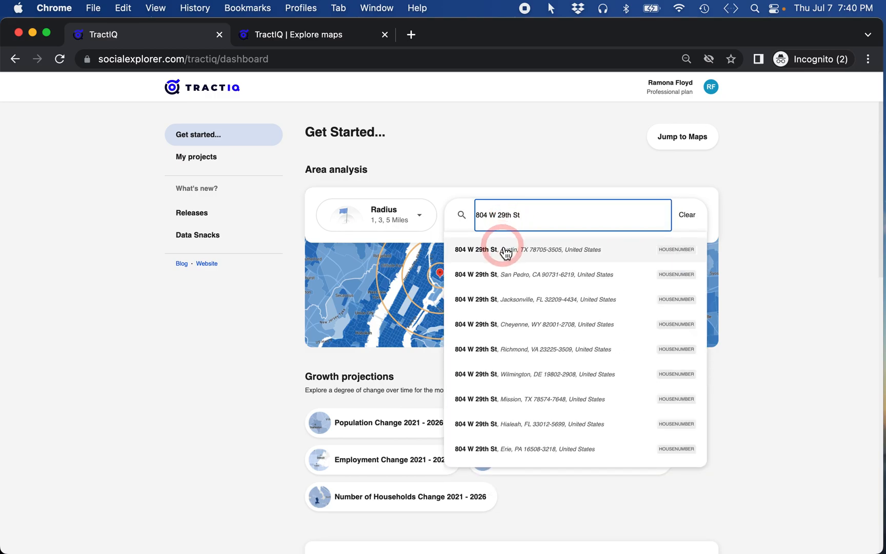
pyautogui.click(505, 253)
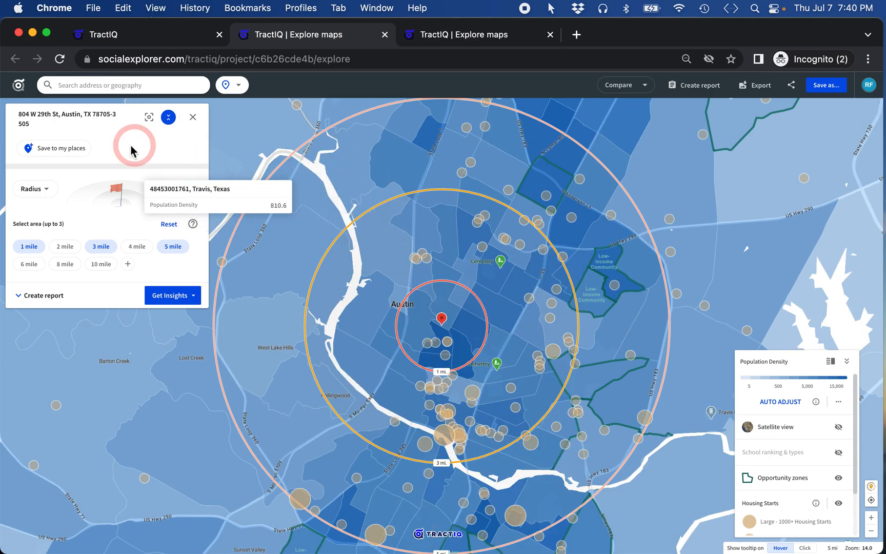
pyautogui.click(168, 118)
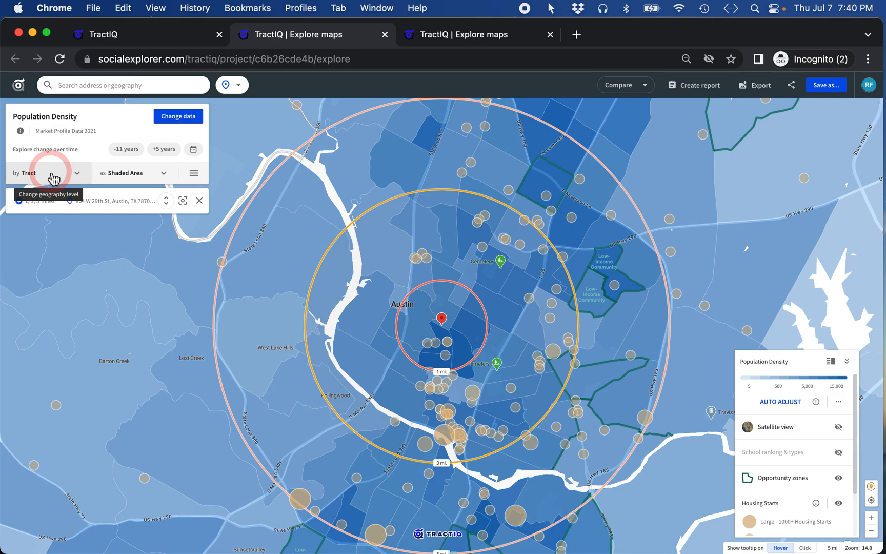
pyautogui.click(166, 204)
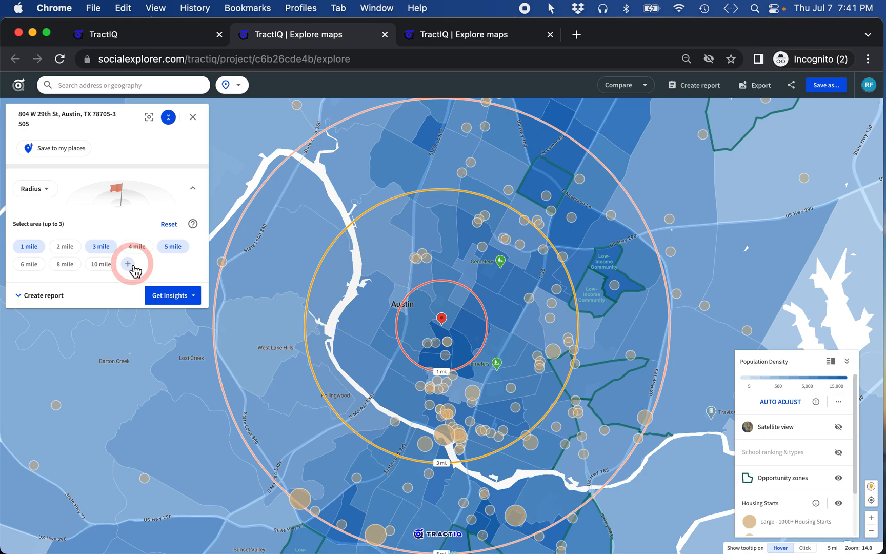
pyautogui.click(51, 195)
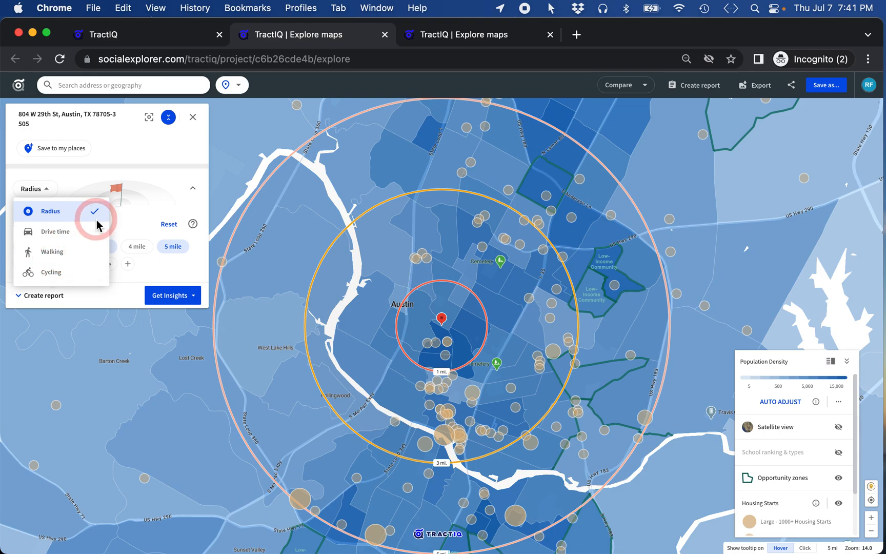
pyautogui.click(61, 153)
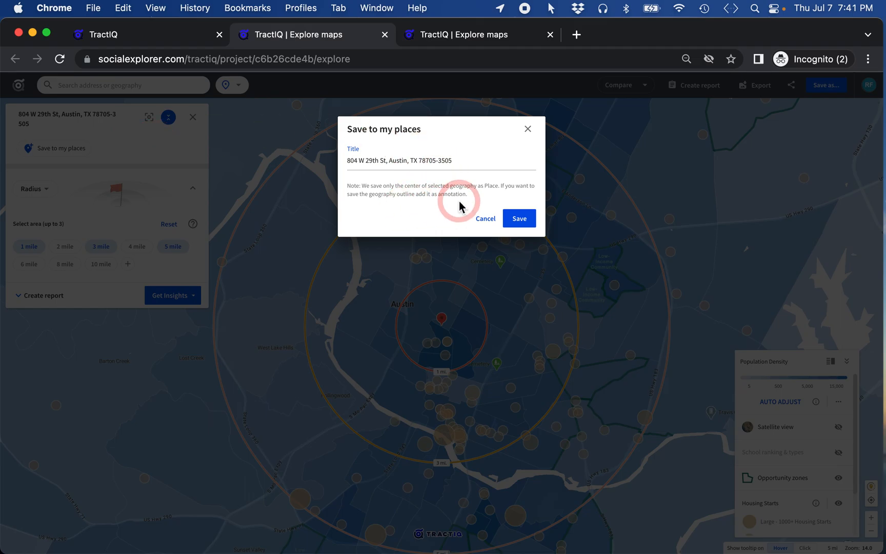
pyautogui.click(528, 130)
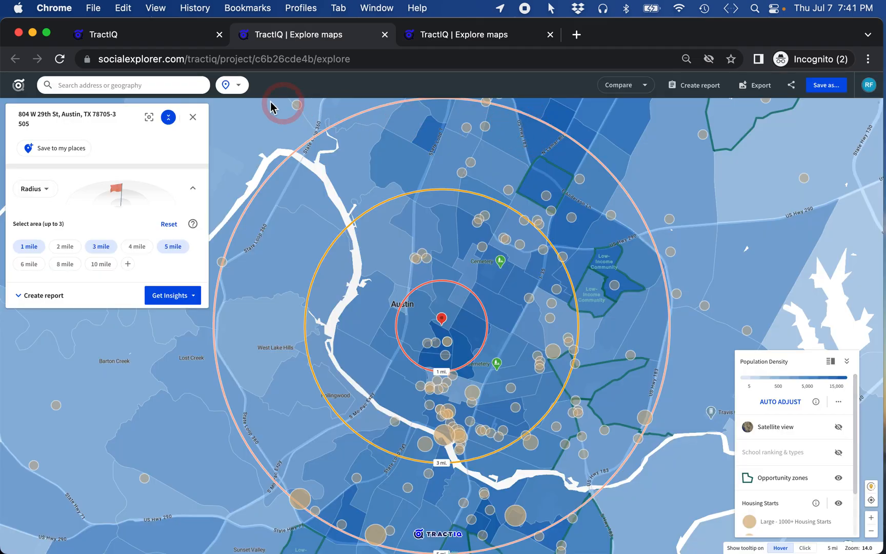
pyautogui.click(239, 86)
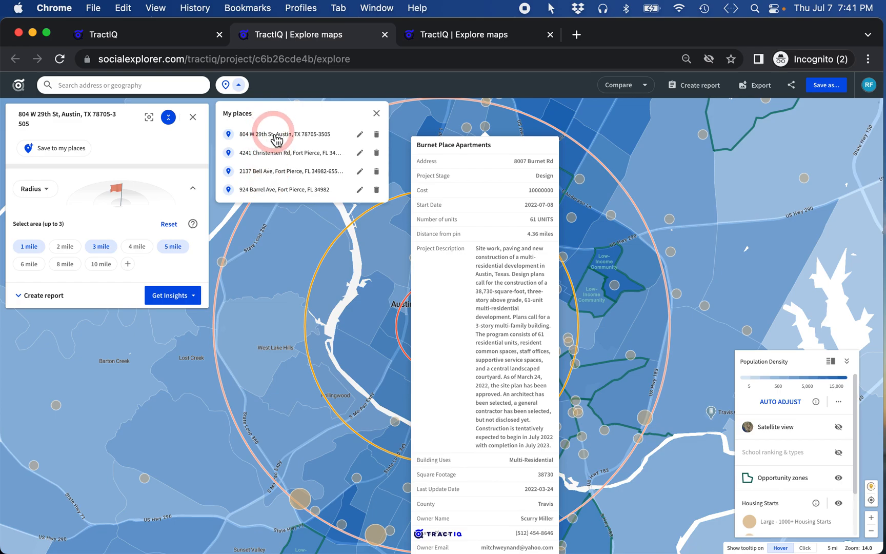
pyautogui.click(377, 116)
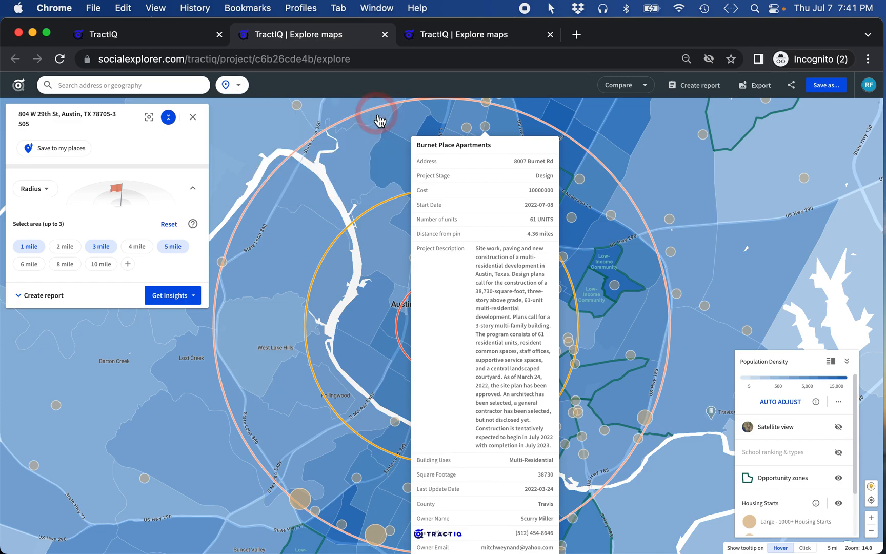
pyautogui.click(301, 242)
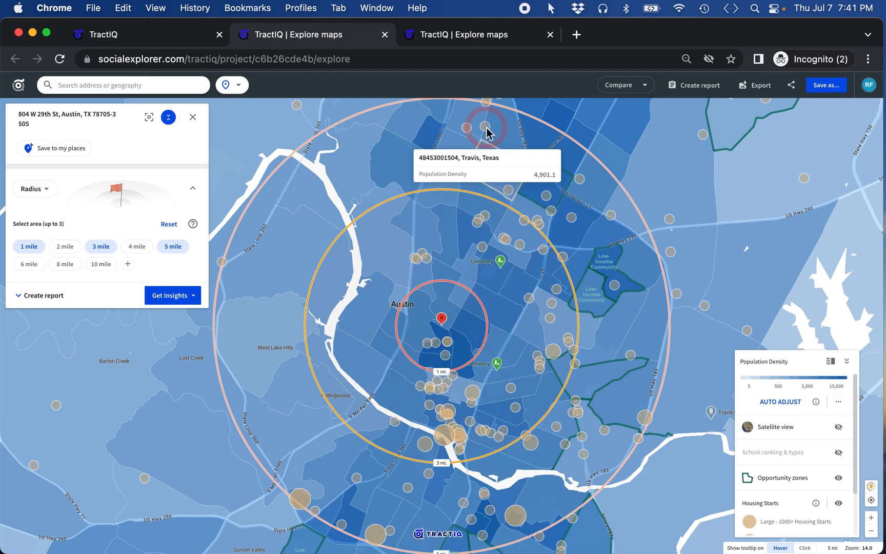
pyautogui.moveTo(489, 136)
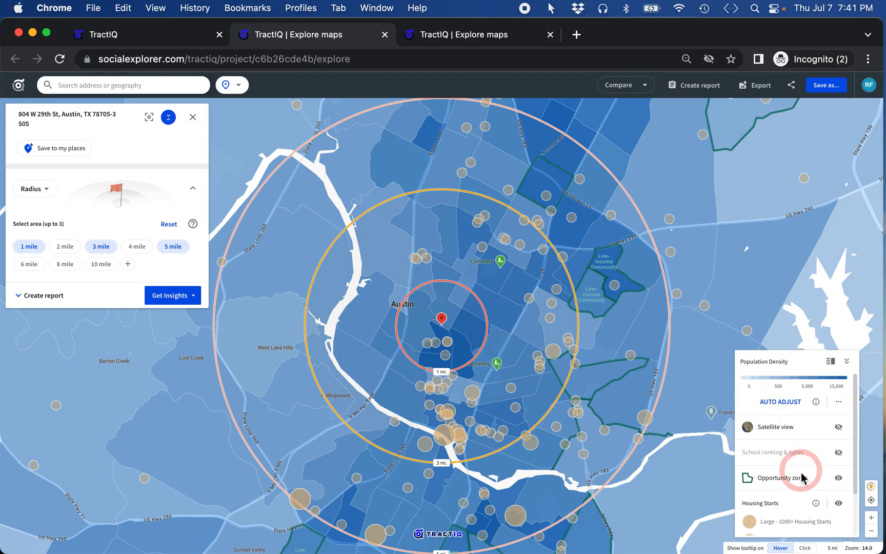
pyautogui.scroll(-3, 806, 493)
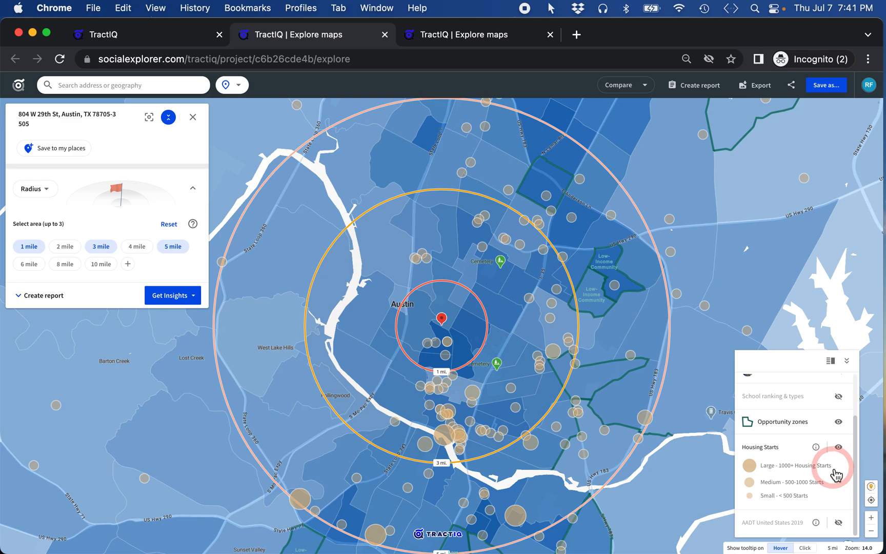
pyautogui.click(804, 483)
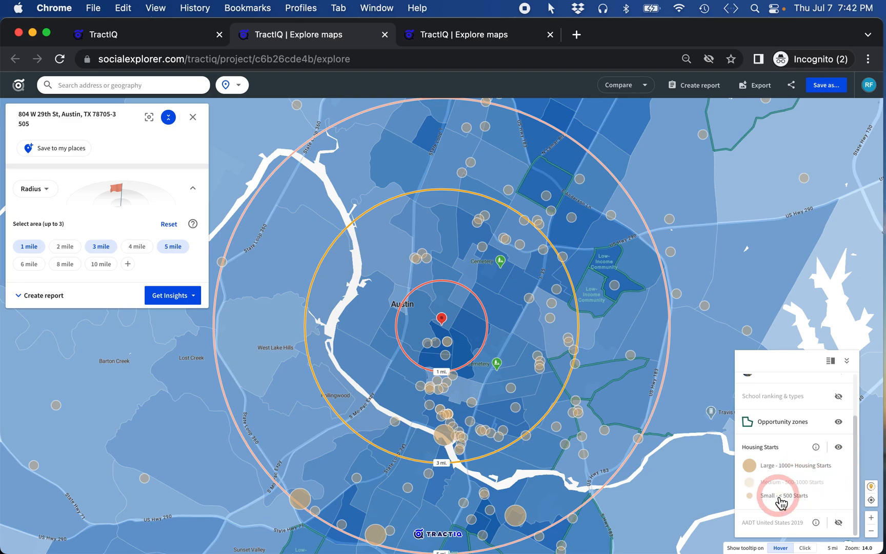
pyautogui.click(795, 483)
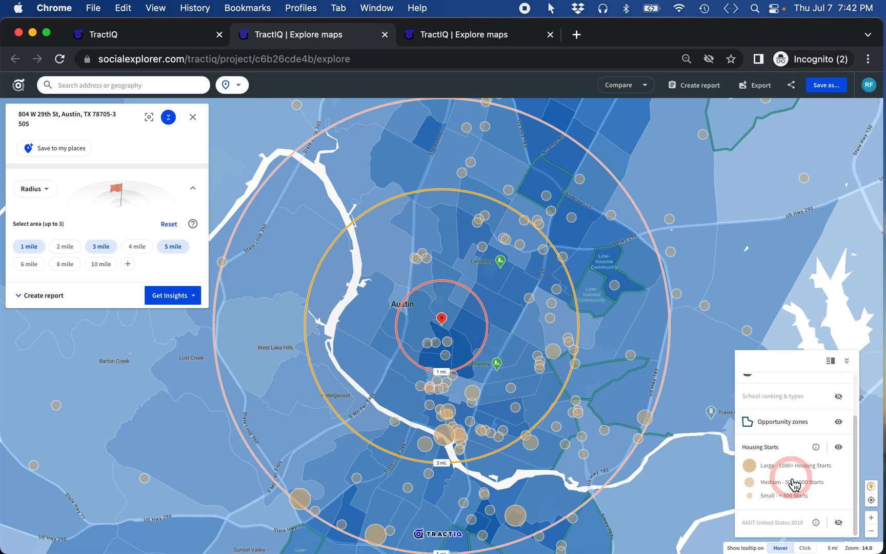
pyautogui.click(840, 448)
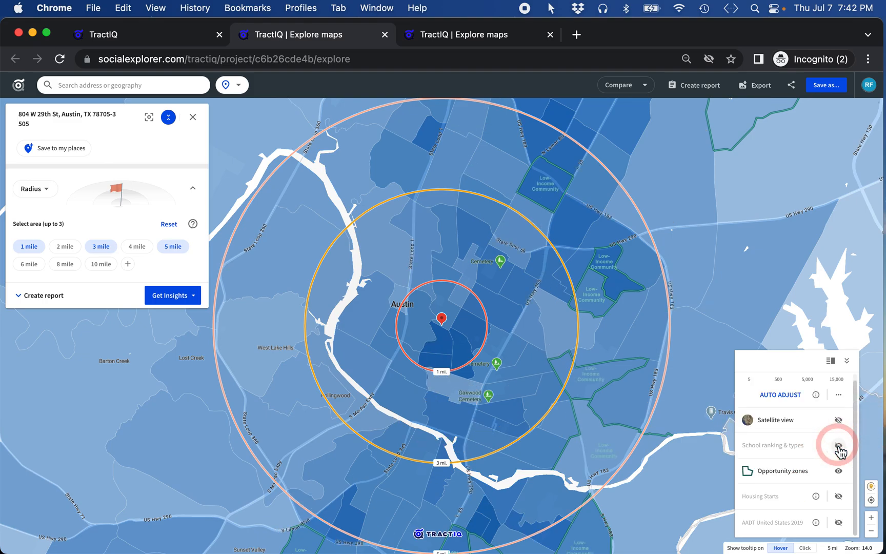
pyautogui.click(839, 497)
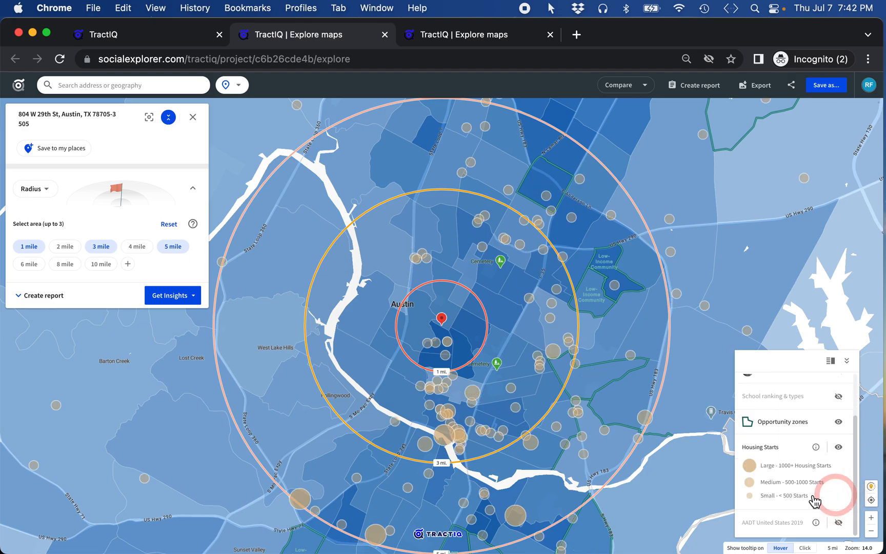
pyautogui.moveTo(683, 475)
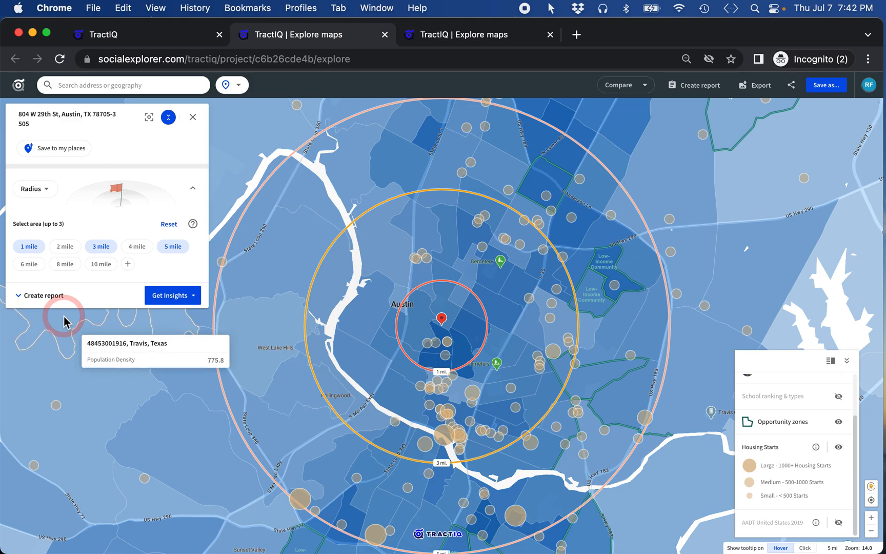
# Step: Start a Demographic Report for the radii, adding ZIP Code and dropping County and State geographies
pyautogui.click(30, 298)
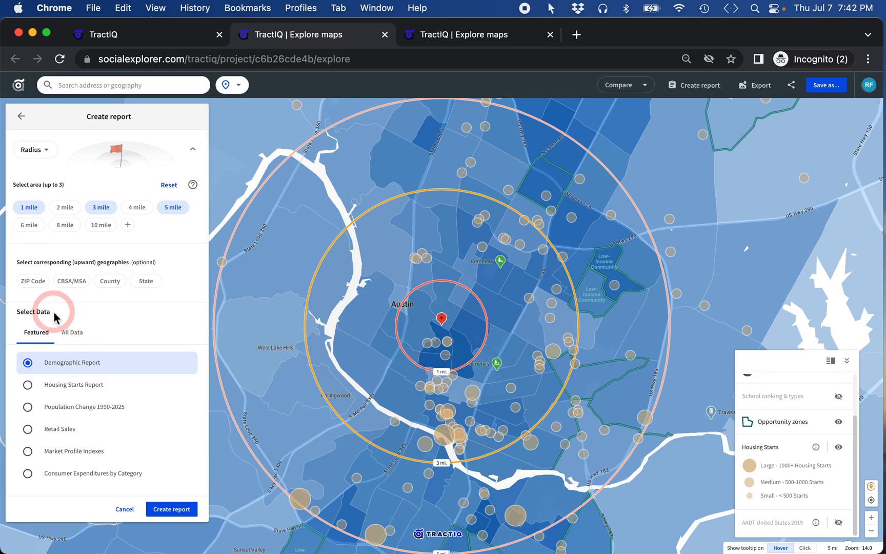
pyautogui.click(34, 282)
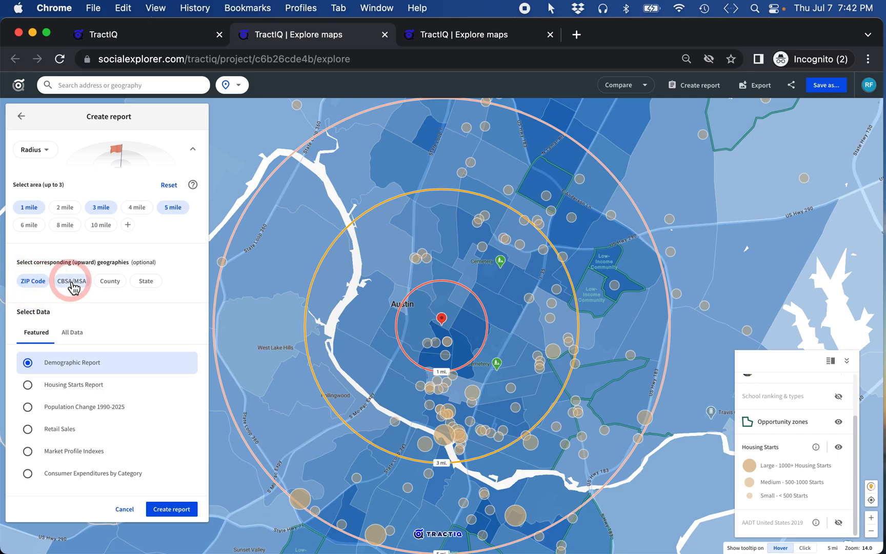
pyautogui.click(114, 283)
pyautogui.click(156, 282)
pyautogui.click(115, 282)
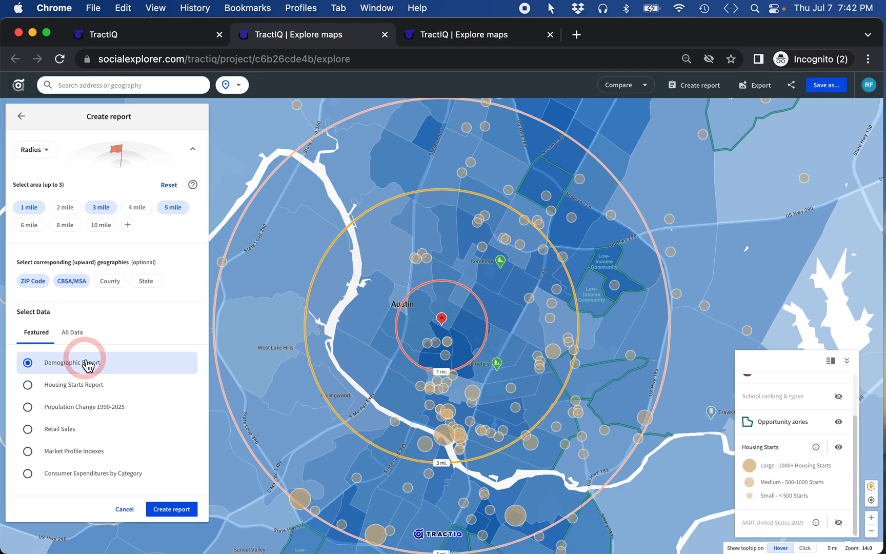
pyautogui.click(173, 510)
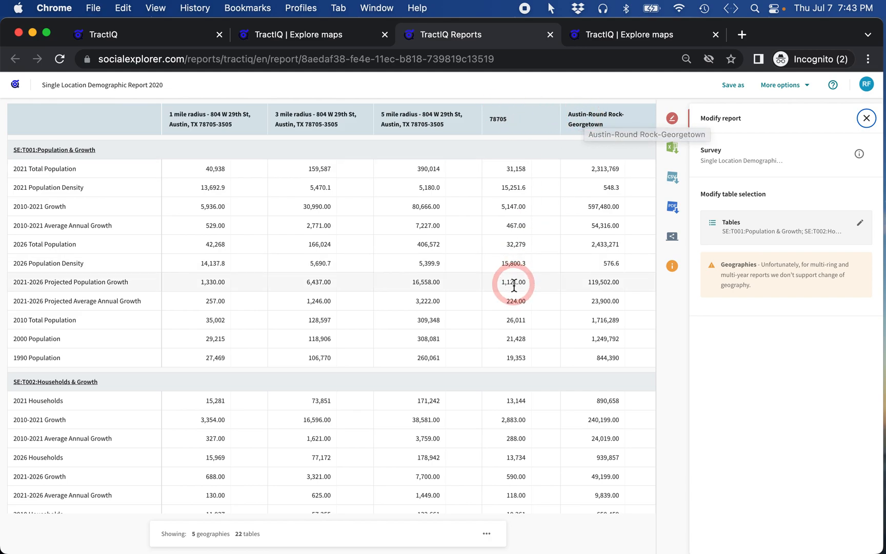
pyautogui.scroll(-7, 513, 286)
pyautogui.scroll(-20, 515, 289)
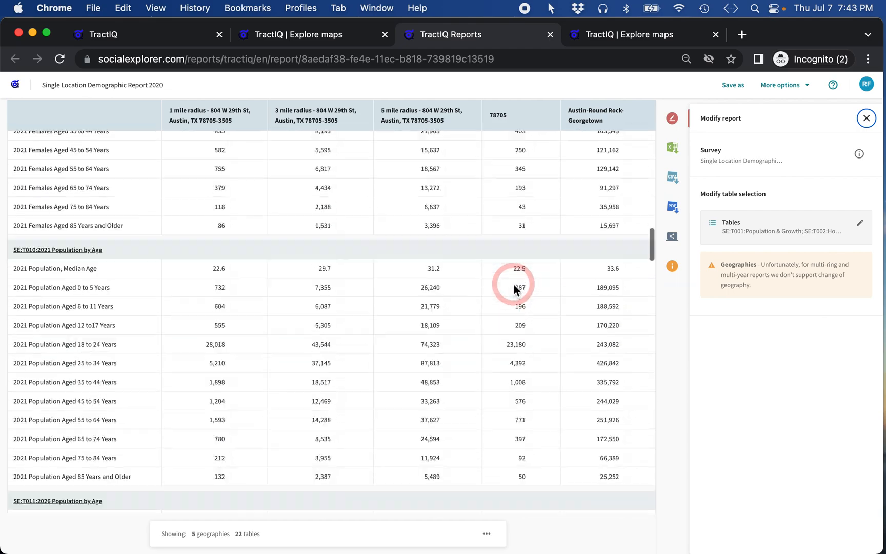
pyautogui.scroll(-5, 514, 289)
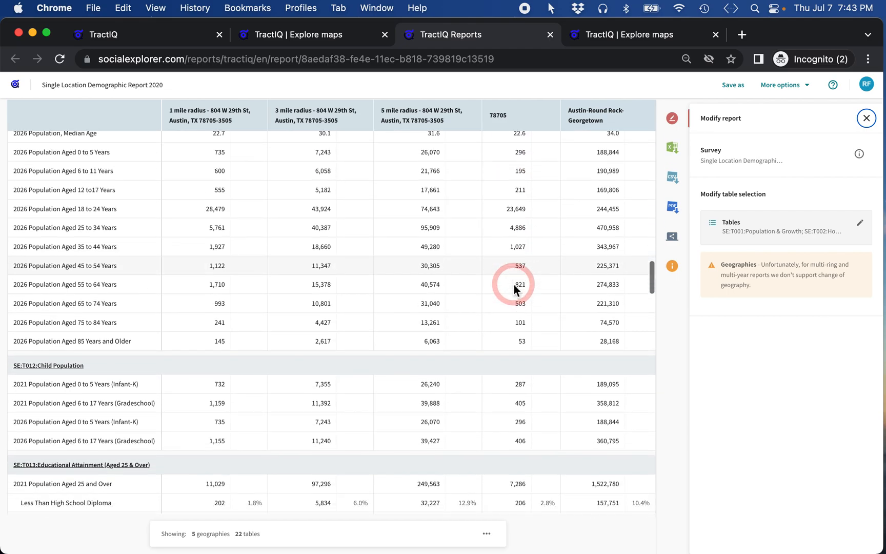
pyautogui.scroll(-8, 515, 289)
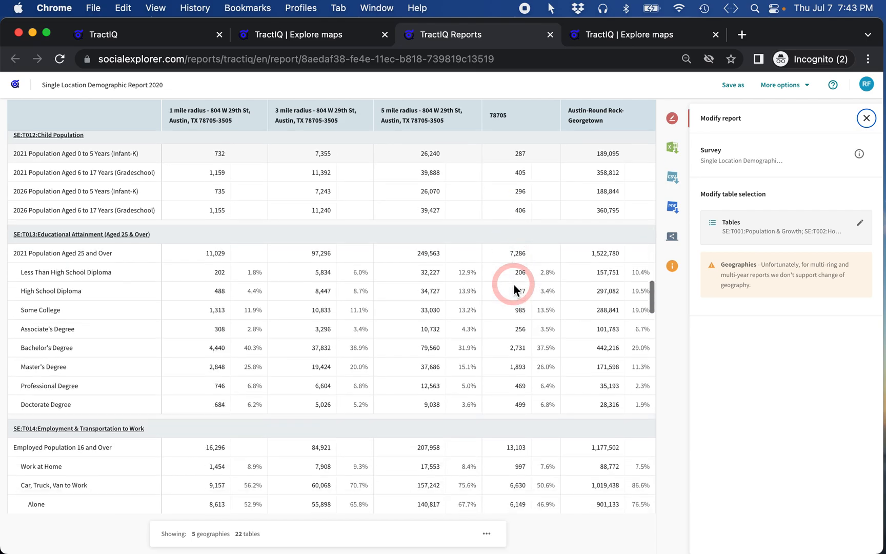
pyautogui.scroll(-10, 515, 289)
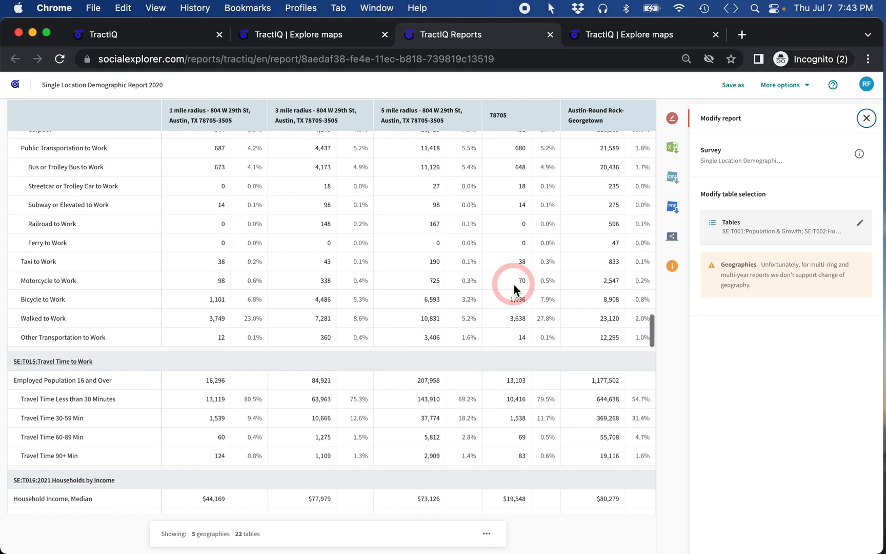
pyautogui.scroll(-2, 514, 285)
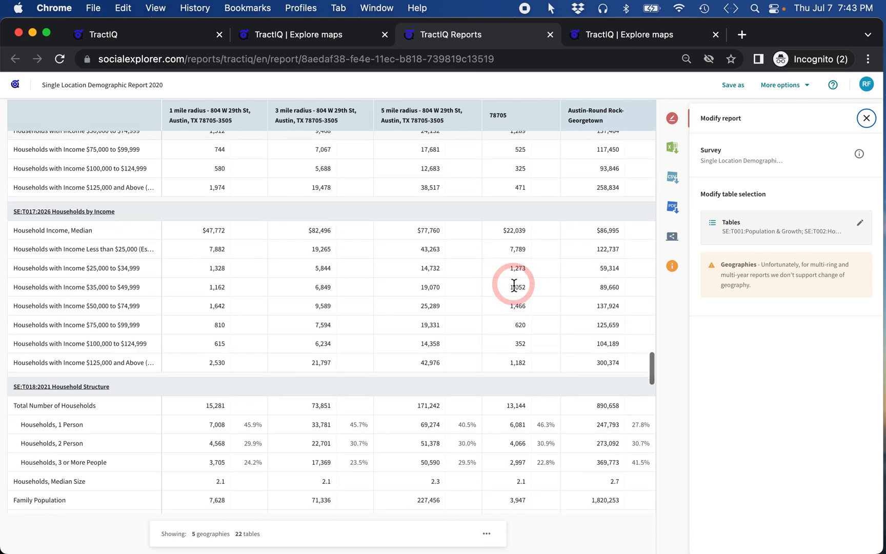
pyautogui.scroll(-10, 515, 287)
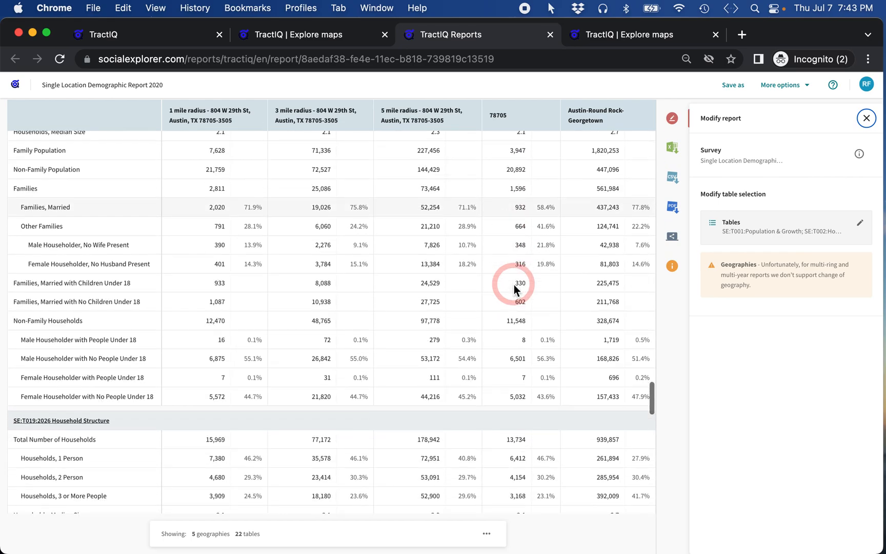
pyautogui.scroll(-20, 514, 287)
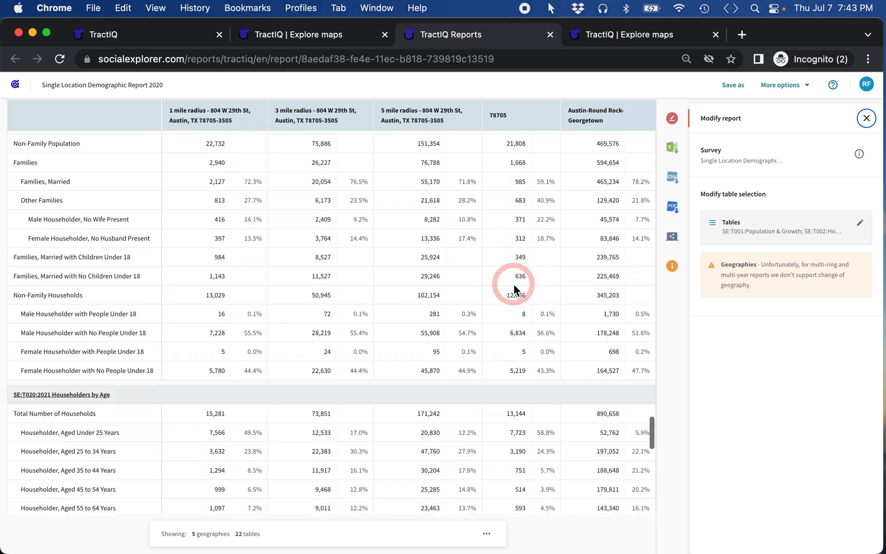
pyautogui.scroll(-3, 514, 289)
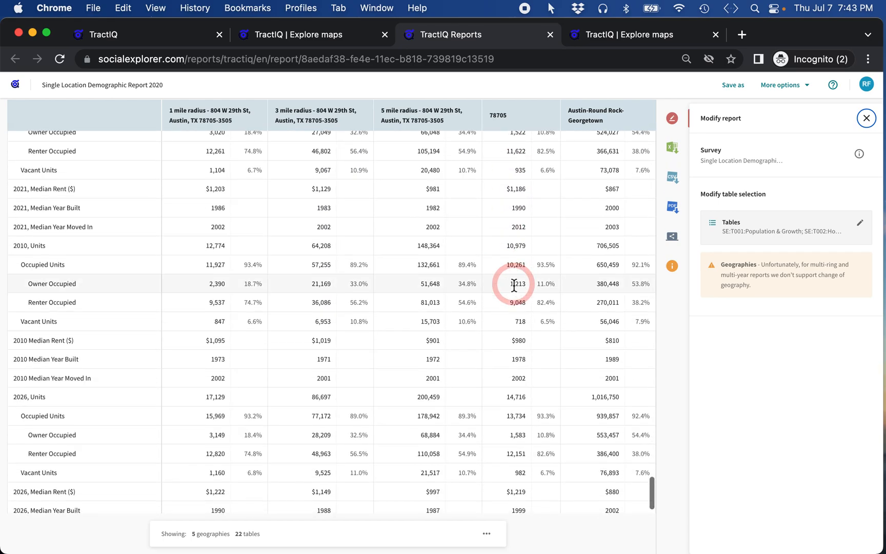
pyautogui.scroll(4, 515, 289)
pyautogui.scroll(7, 515, 289)
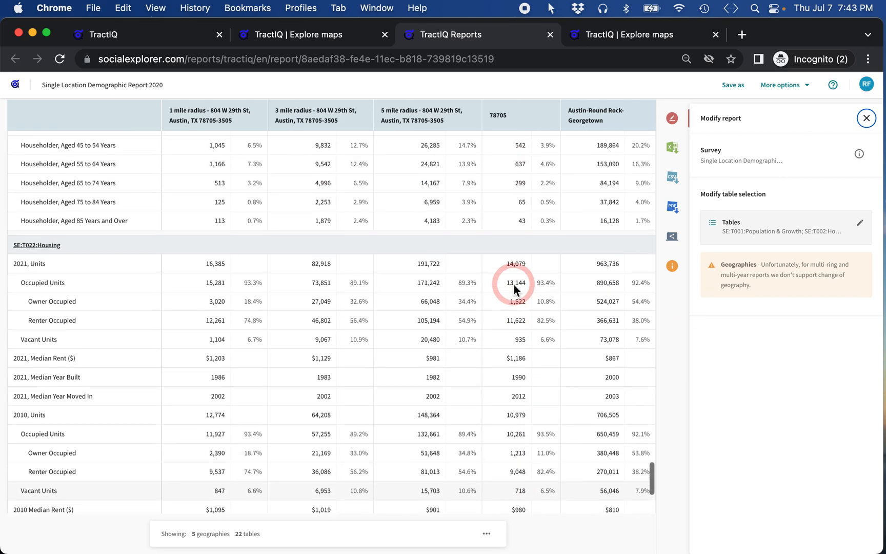
pyautogui.scroll(11, 538, 225)
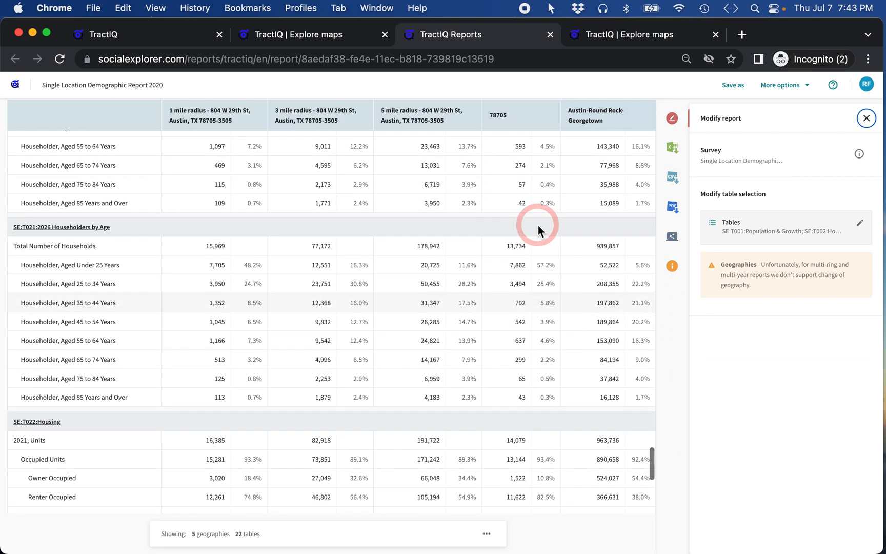
pyautogui.scroll(4, 538, 225)
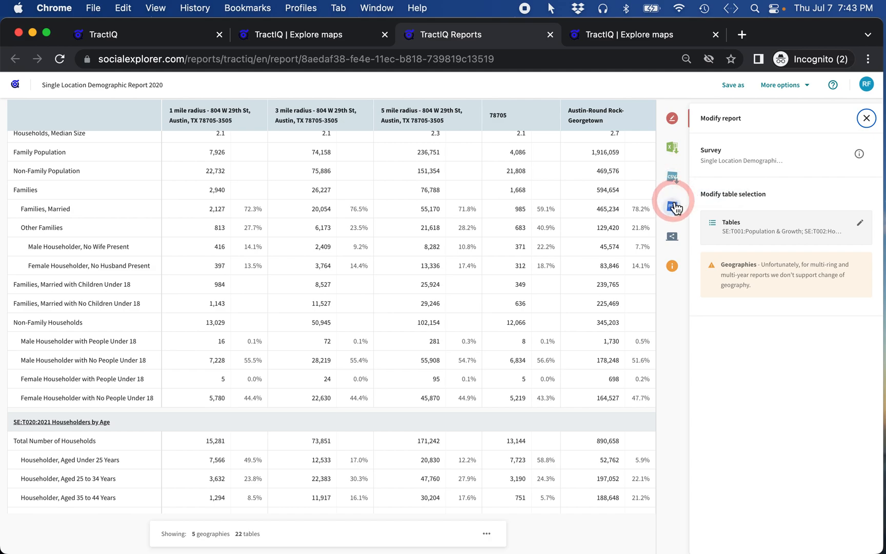
# Step: Open the Share panel showing the demographic report's copyable link
pyautogui.click(672, 240)
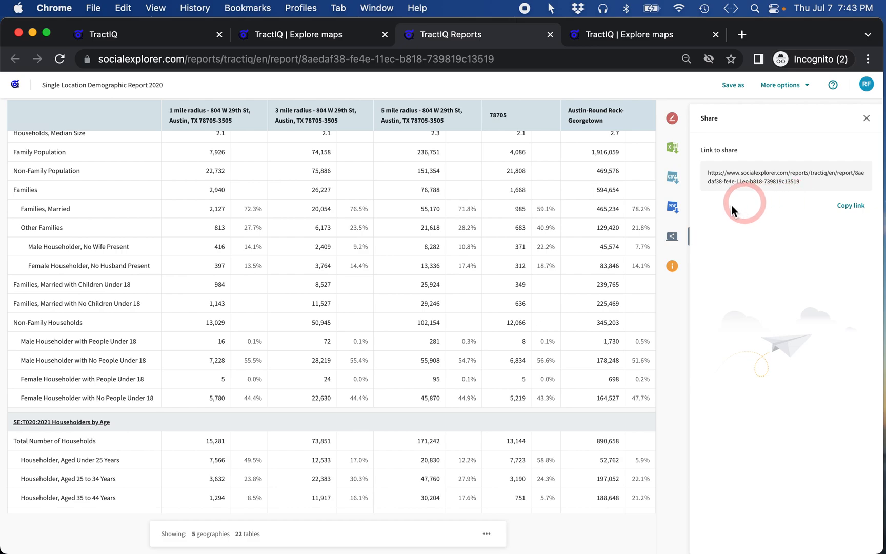
pyautogui.scroll(4, 454, 315)
pyautogui.scroll(7, 453, 315)
pyautogui.scroll(6, 453, 315)
pyautogui.scroll(-12, 454, 315)
pyautogui.scroll(-5, 454, 315)
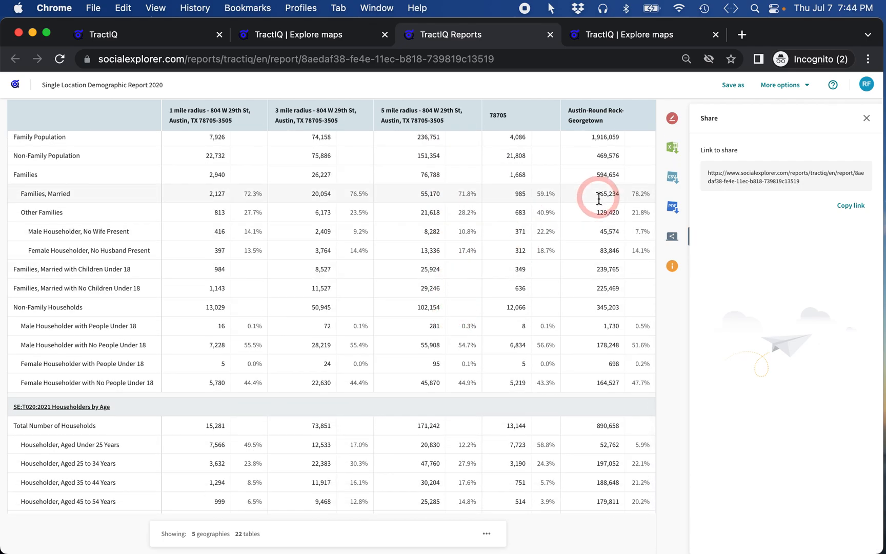
pyautogui.click(744, 87)
pyautogui.click(404, 218)
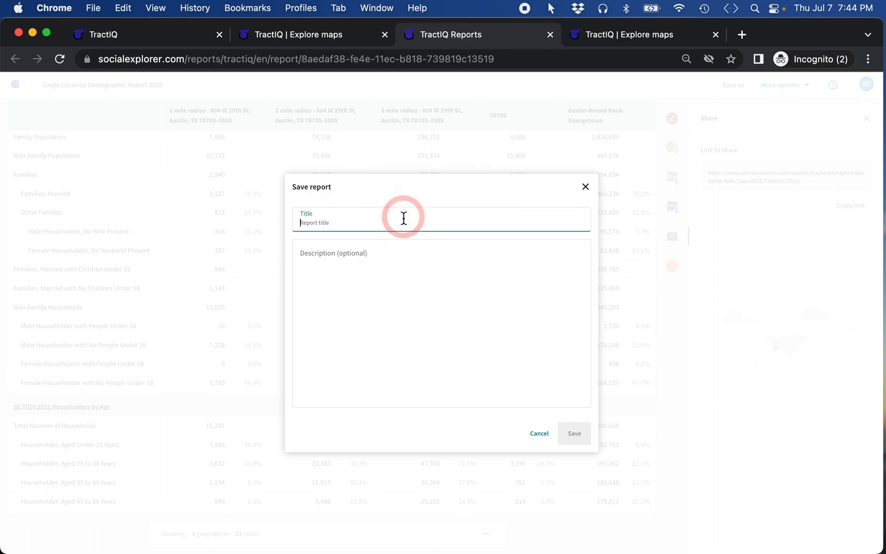
pyautogui.write('80')
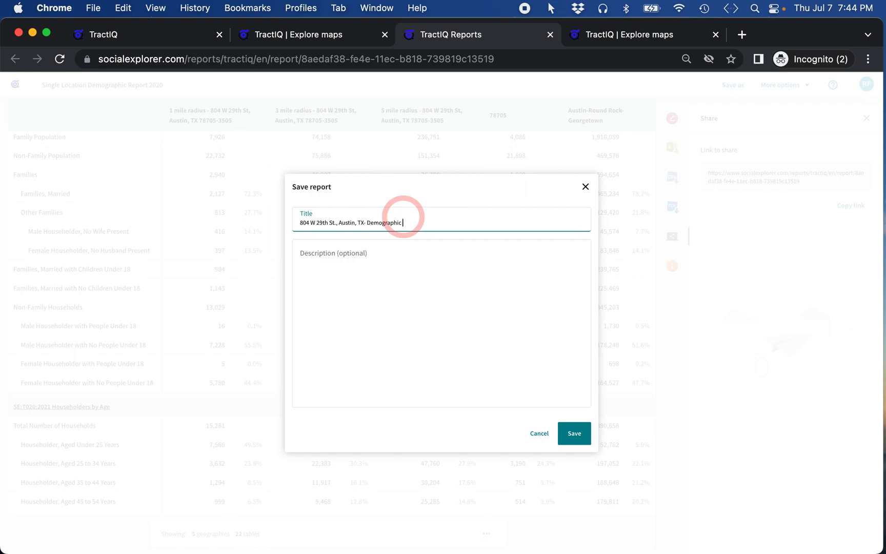
pyautogui.click(361, 262)
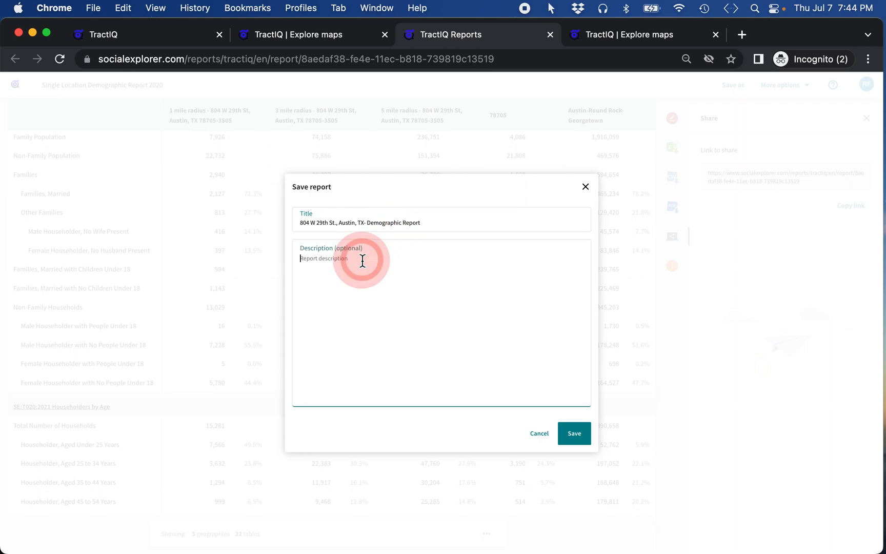
pyautogui.write('1')
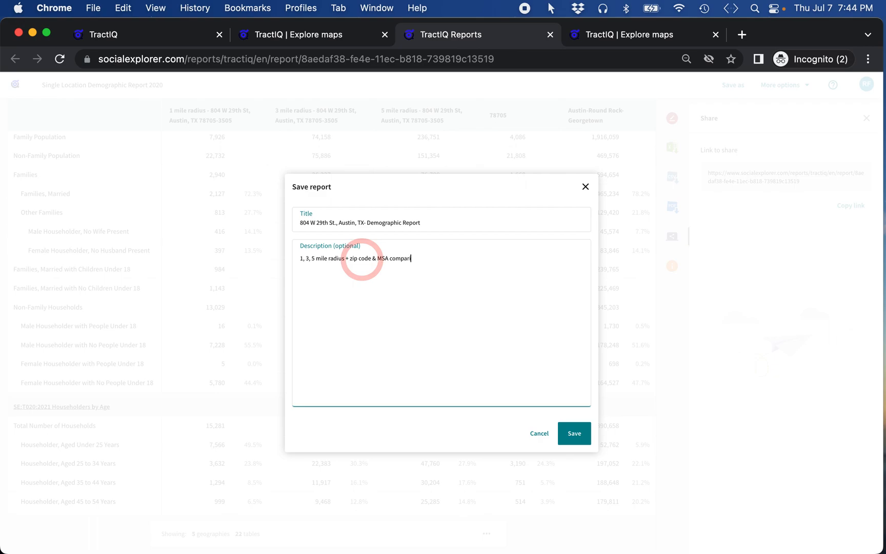
pyautogui.click(574, 433)
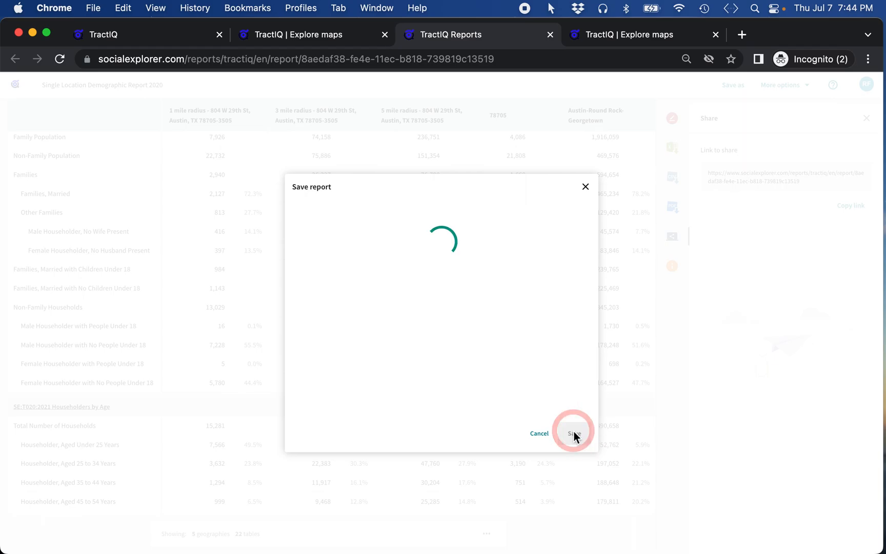
# Step: Go back to the Explore maps view of the Austin radius map
pyautogui.click(340, 34)
pyautogui.click(472, 72)
pyautogui.click(727, 142)
# Step: Cancel the map project's Save as form, leaving the map project unsaved
pyautogui.click(826, 85)
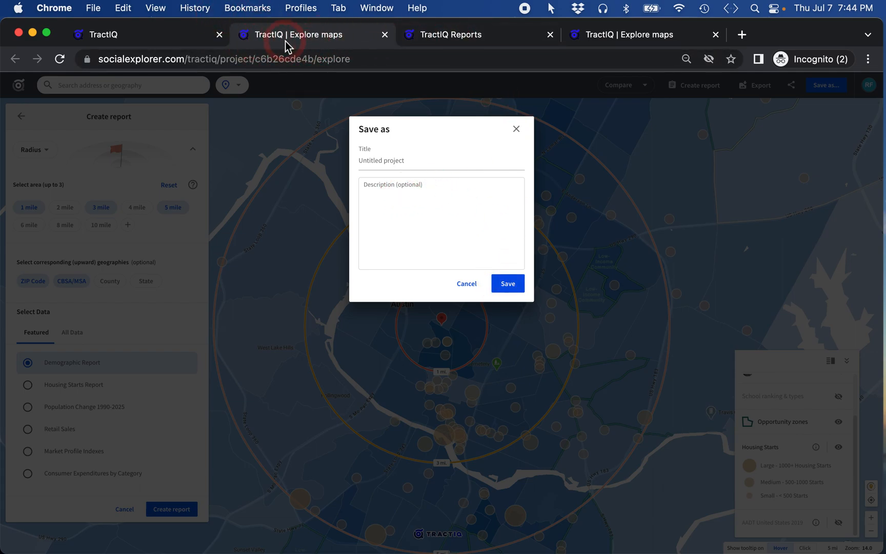
pyautogui.click(154, 34)
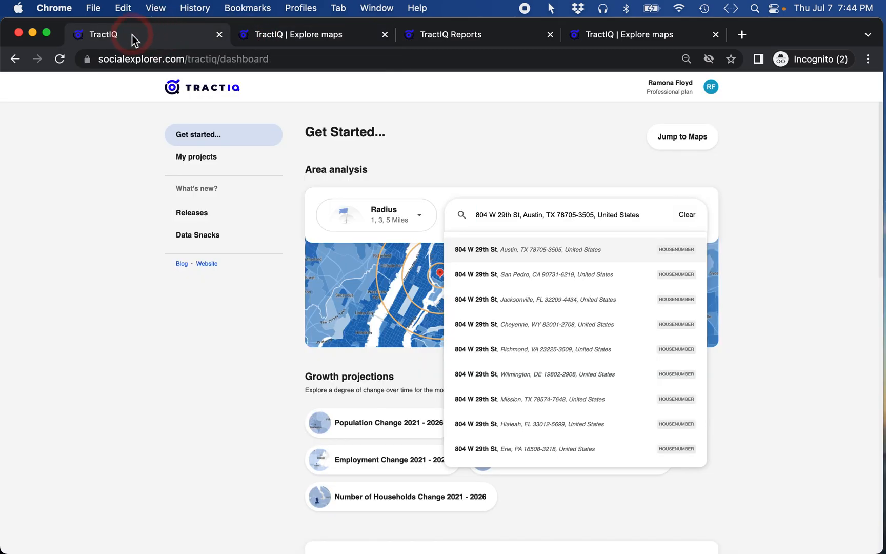
pyautogui.click(347, 31)
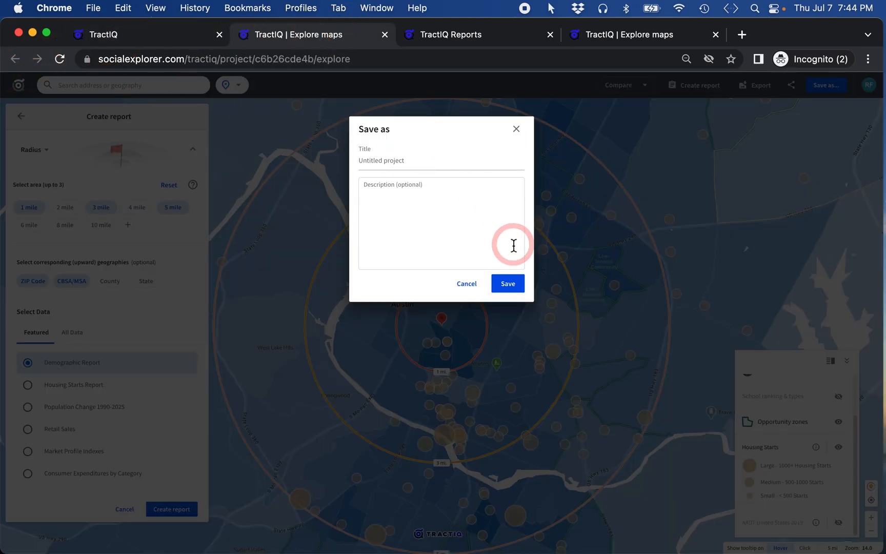
pyautogui.click(464, 284)
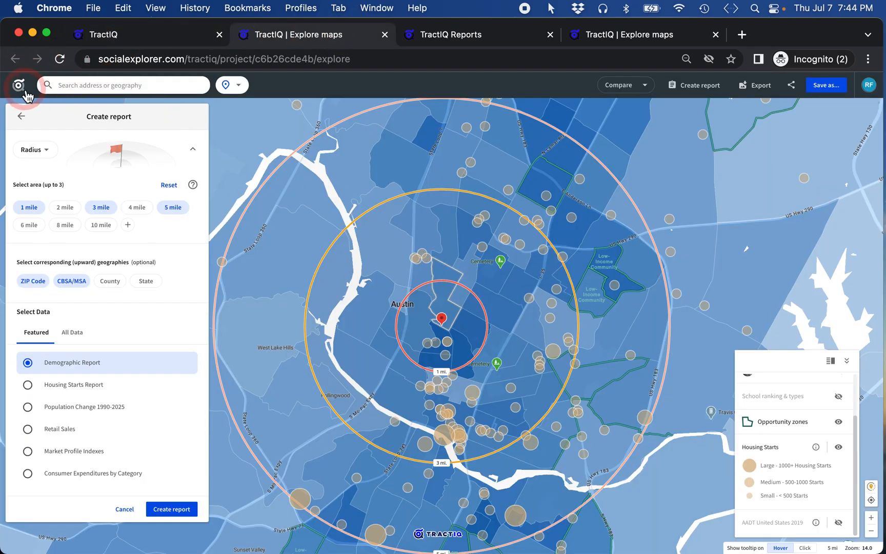
pyautogui.click(506, 40)
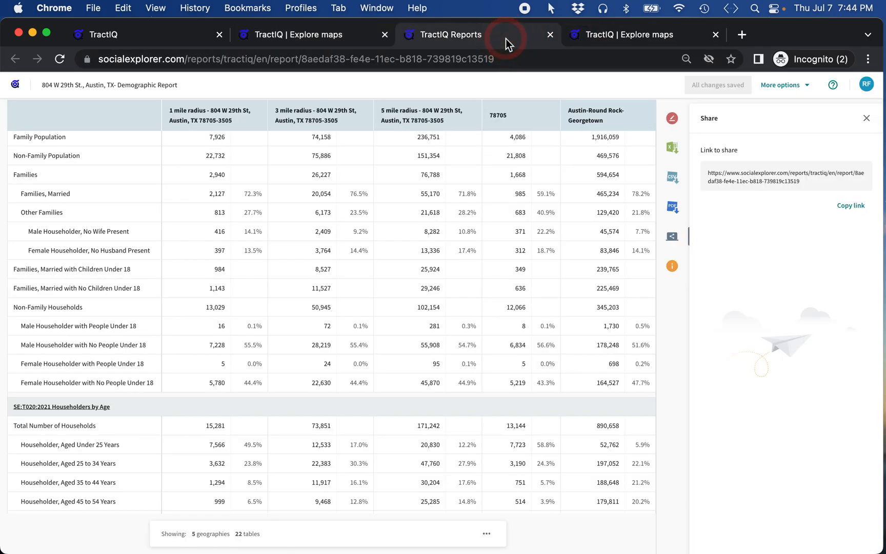
pyautogui.click(16, 84)
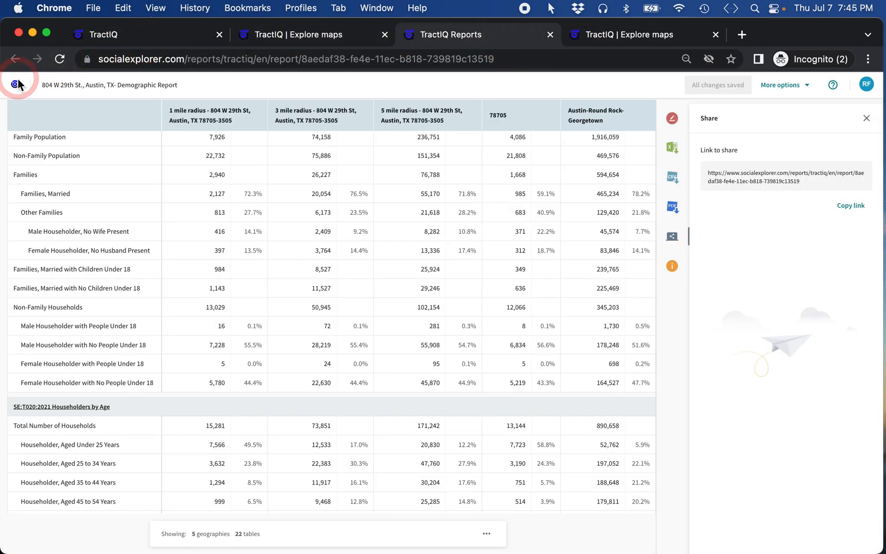
pyautogui.click(17, 85)
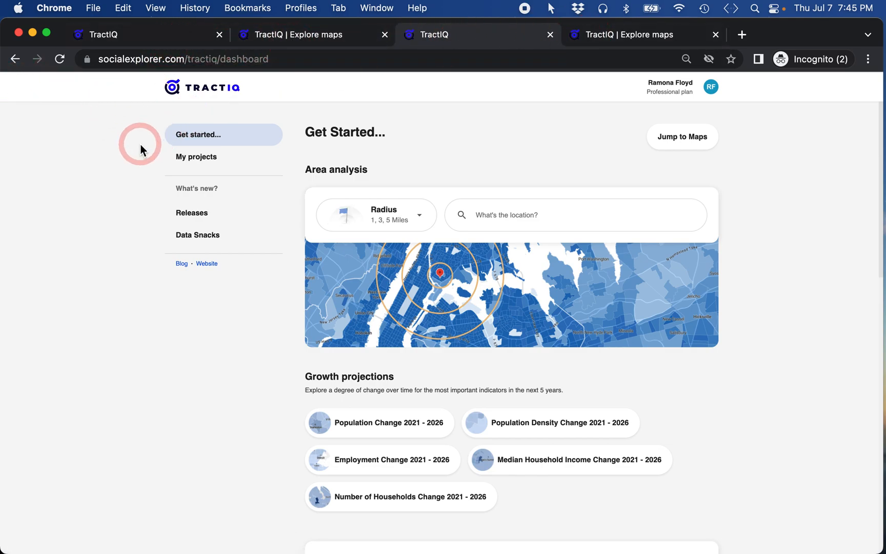
pyautogui.click(206, 161)
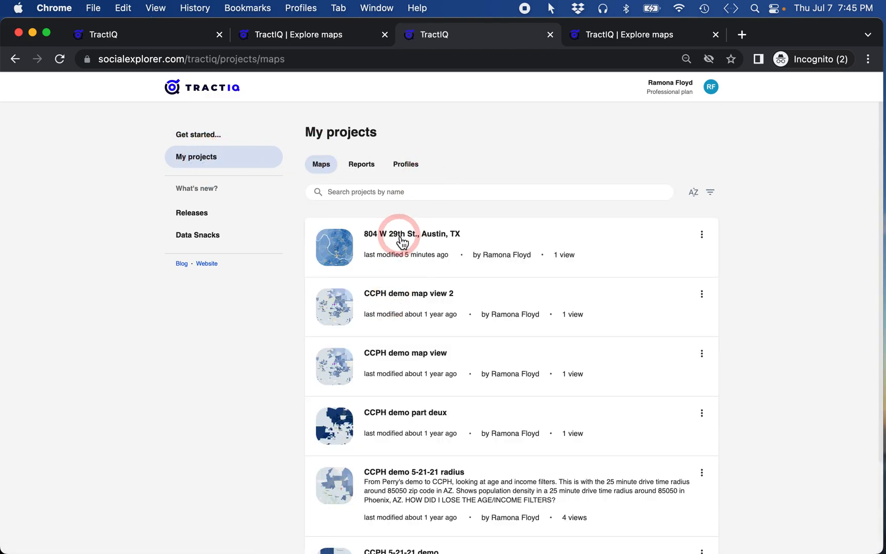
pyautogui.click(401, 238)
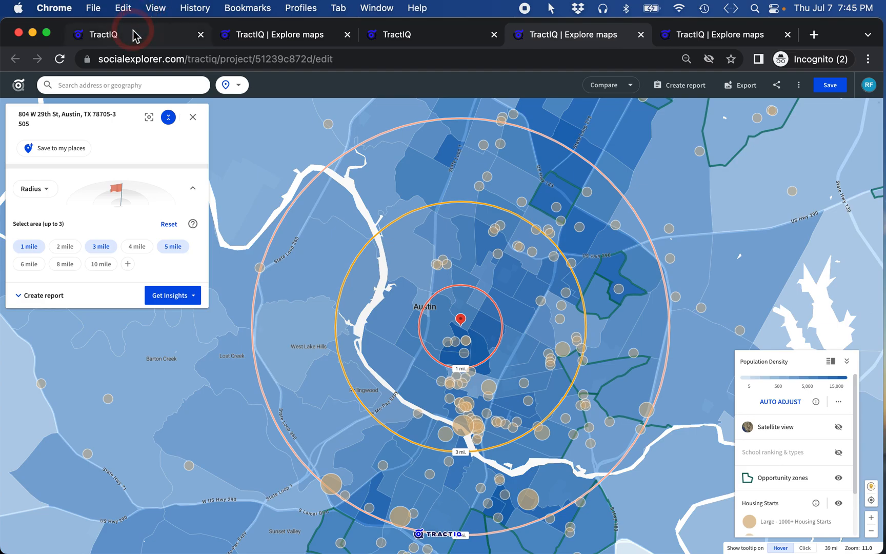
pyautogui.click(133, 33)
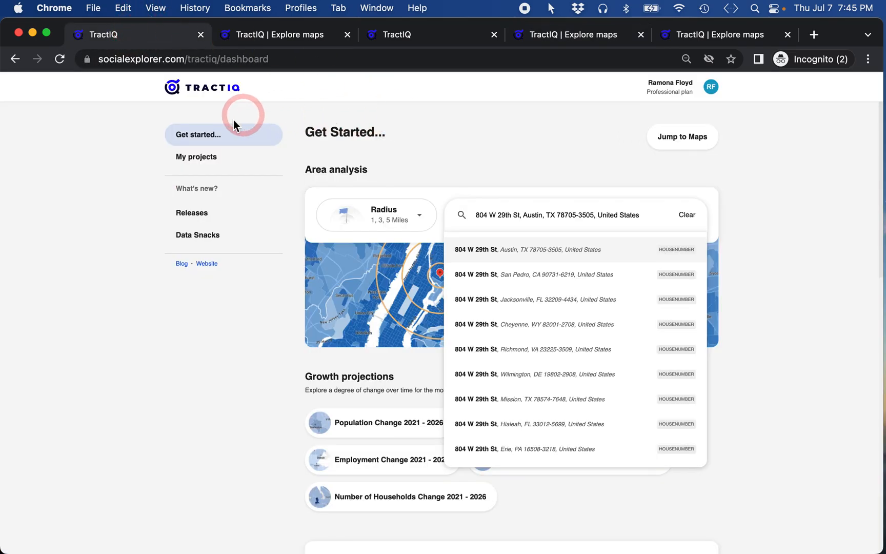
pyautogui.click(191, 161)
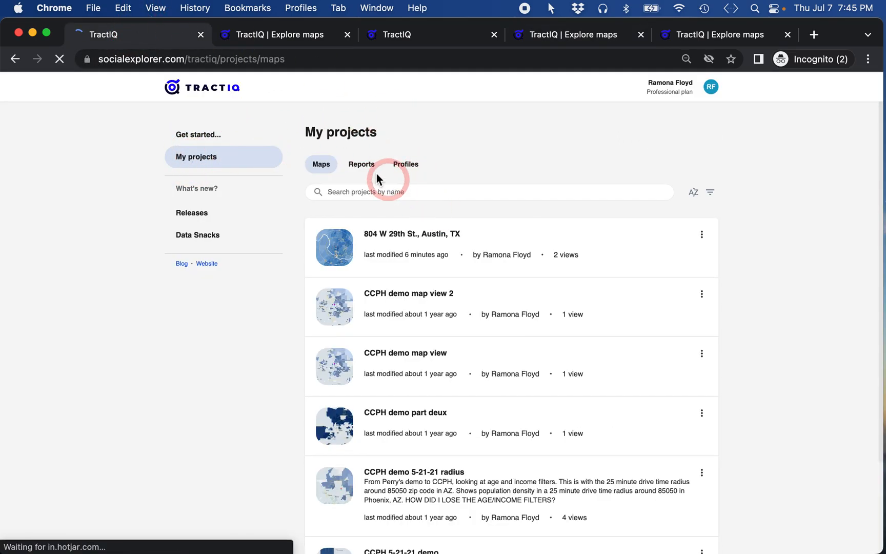
pyautogui.click(361, 168)
pyautogui.click(381, 239)
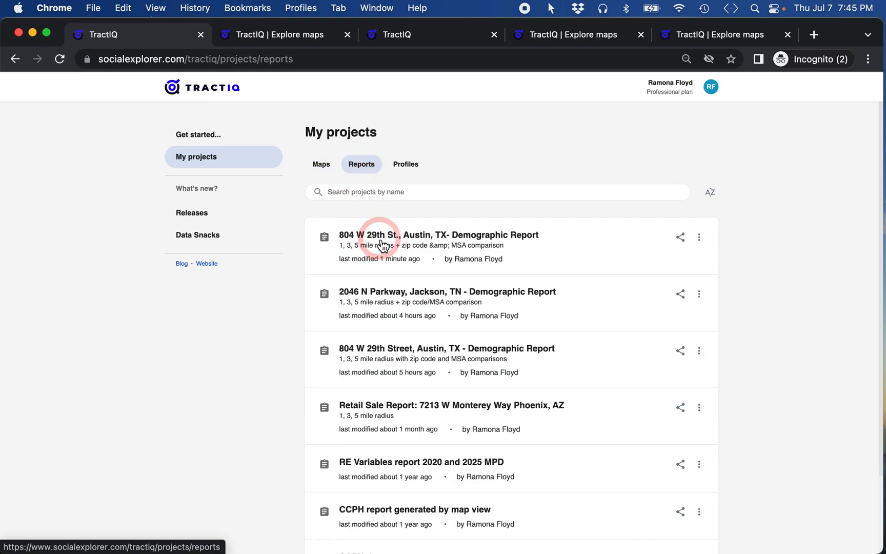